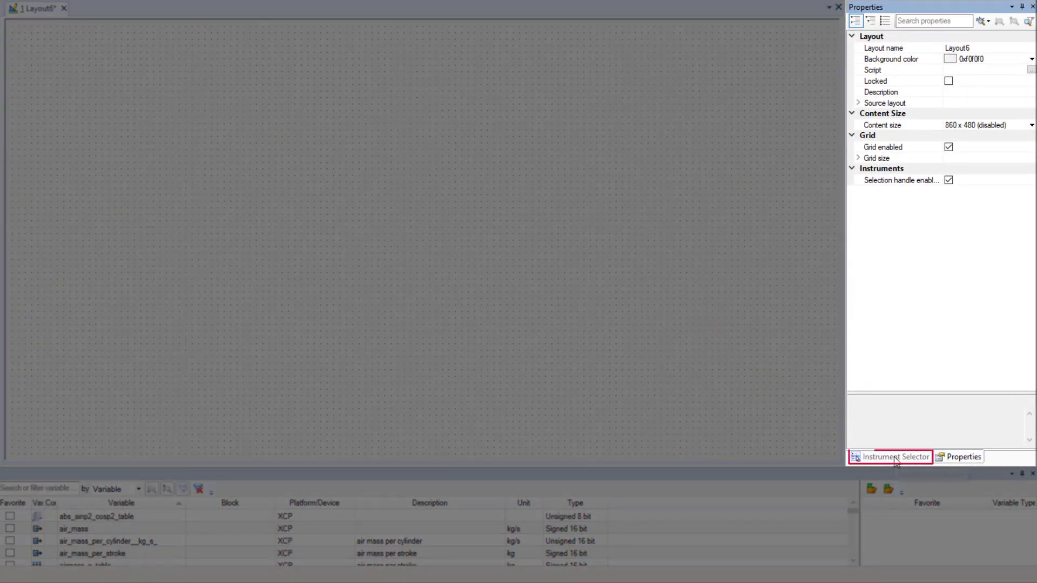
Step: Show the Instrument Selector's list of standard instruments in the right panel
left_click(895, 458)
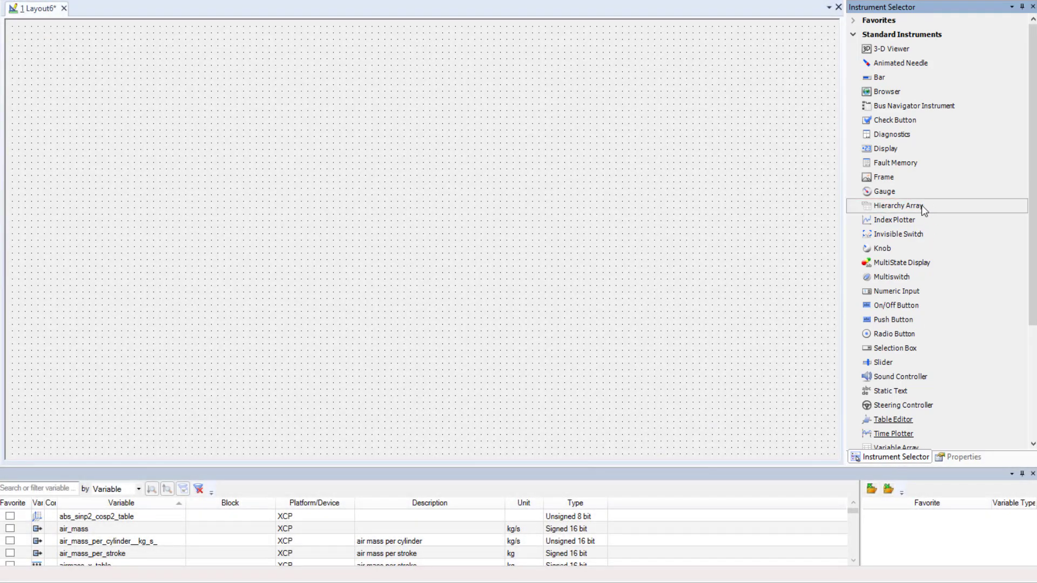
Step: Drop a Hierarchy Array onto the layout, give it Tab 1, and show its properties
left_click_drag(923, 210, 230, 71)
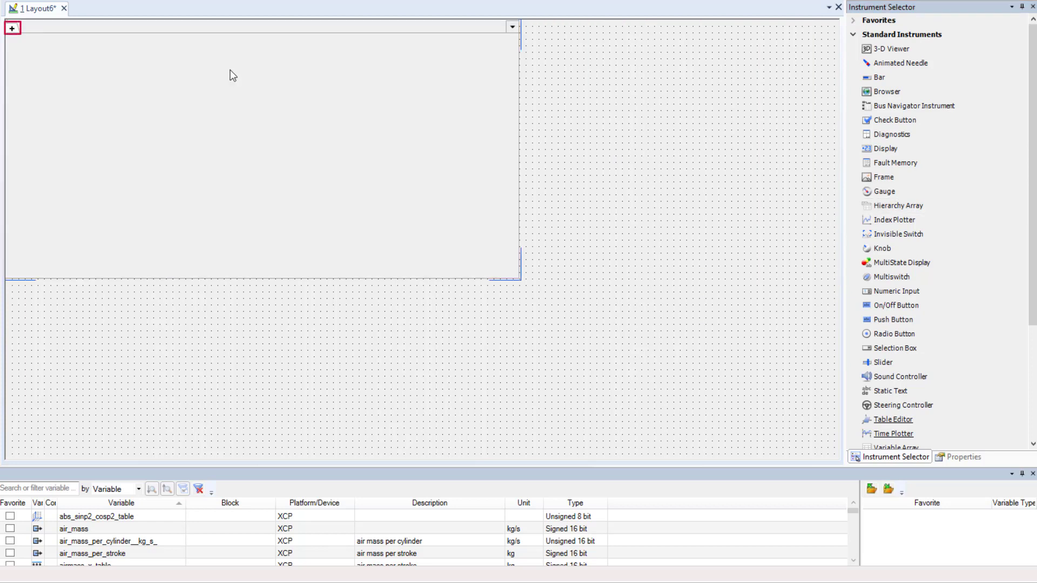
left_click(11, 29)
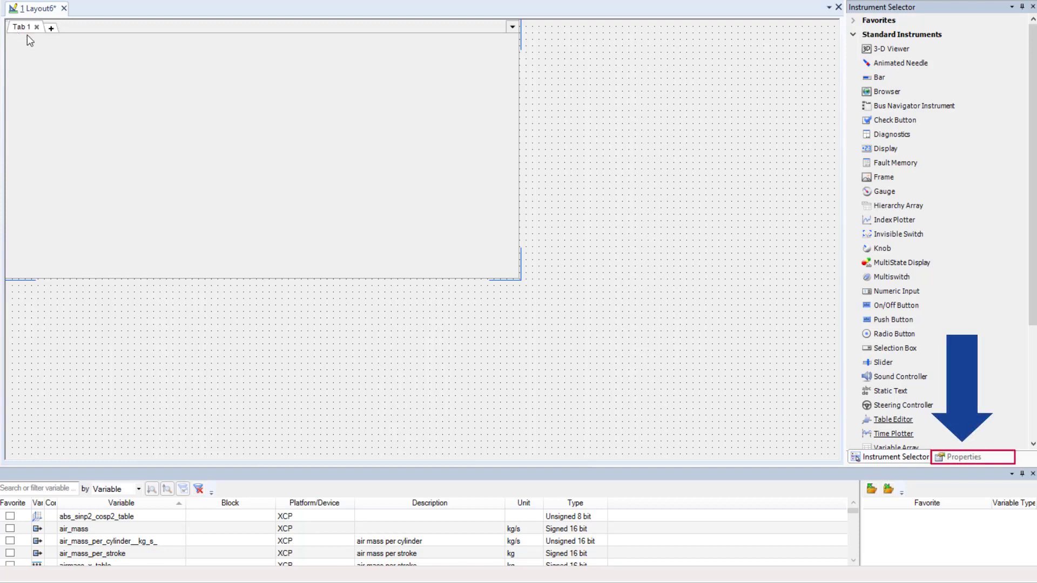
left_click(971, 455)
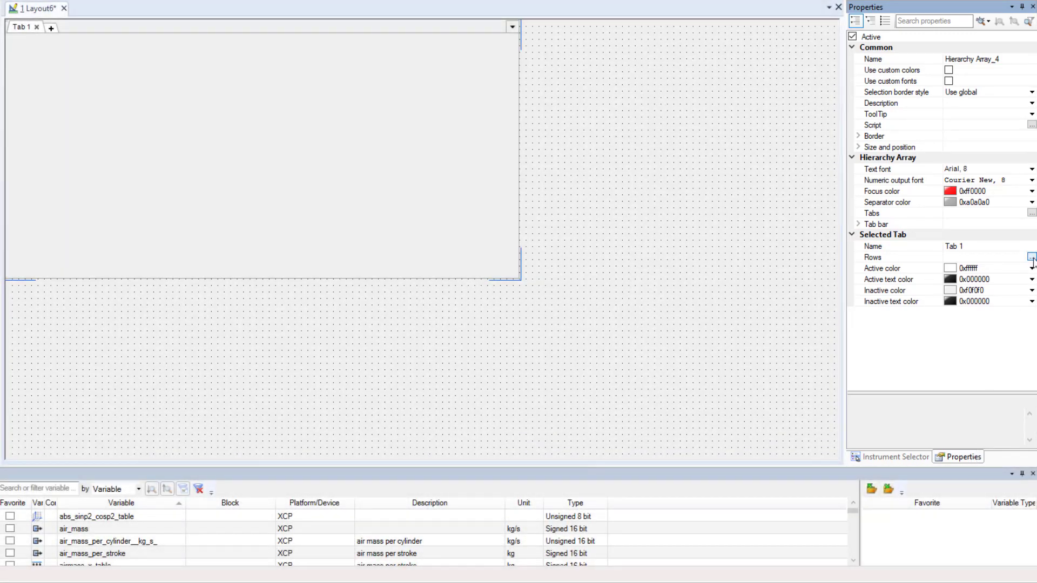
Step: Add a Header Row to Tab 1 in the Rows editor and select the Header node
left_click(1032, 256)
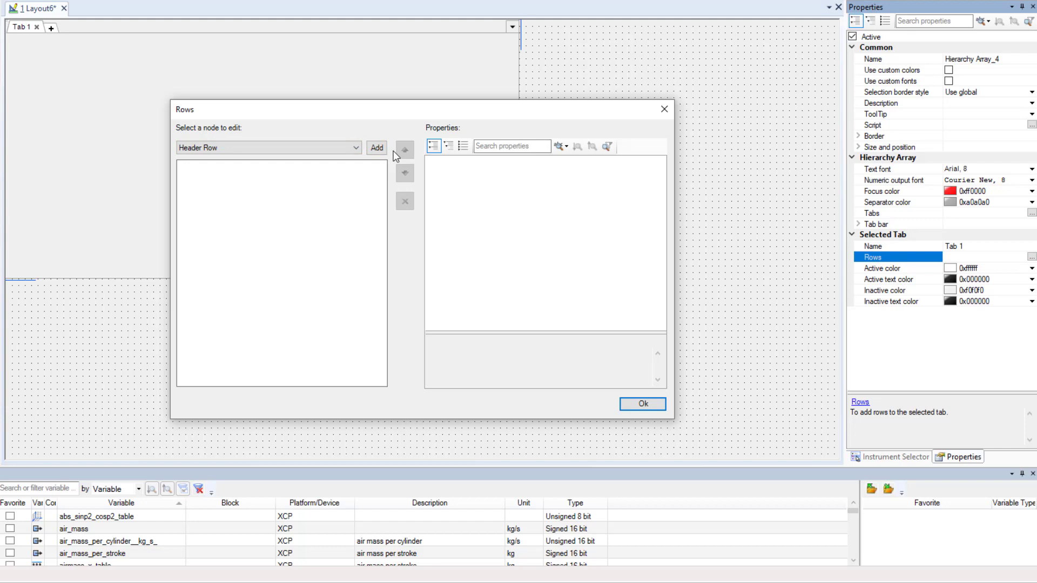
left_click(379, 149)
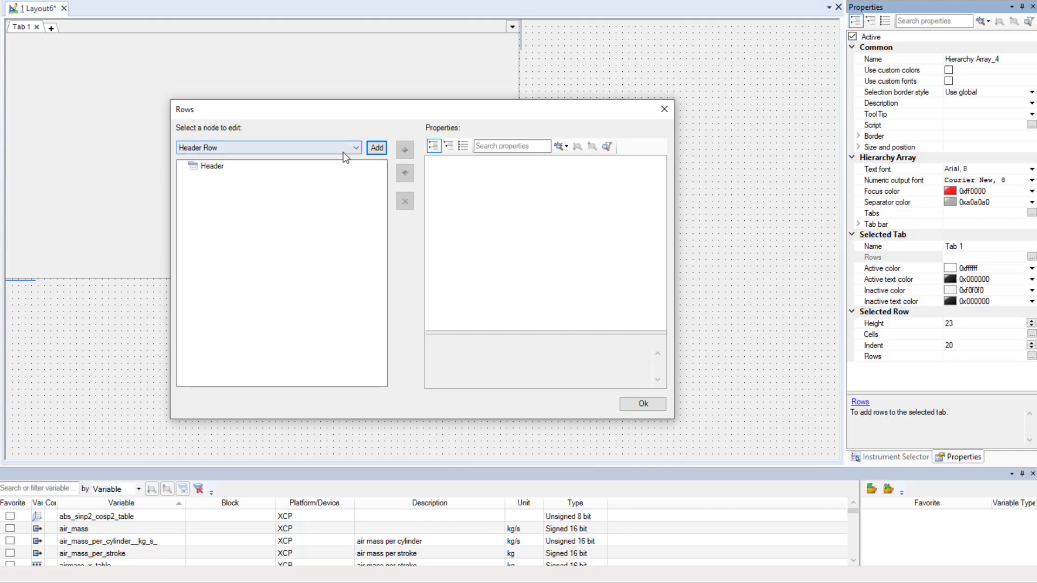
left_click(217, 172)
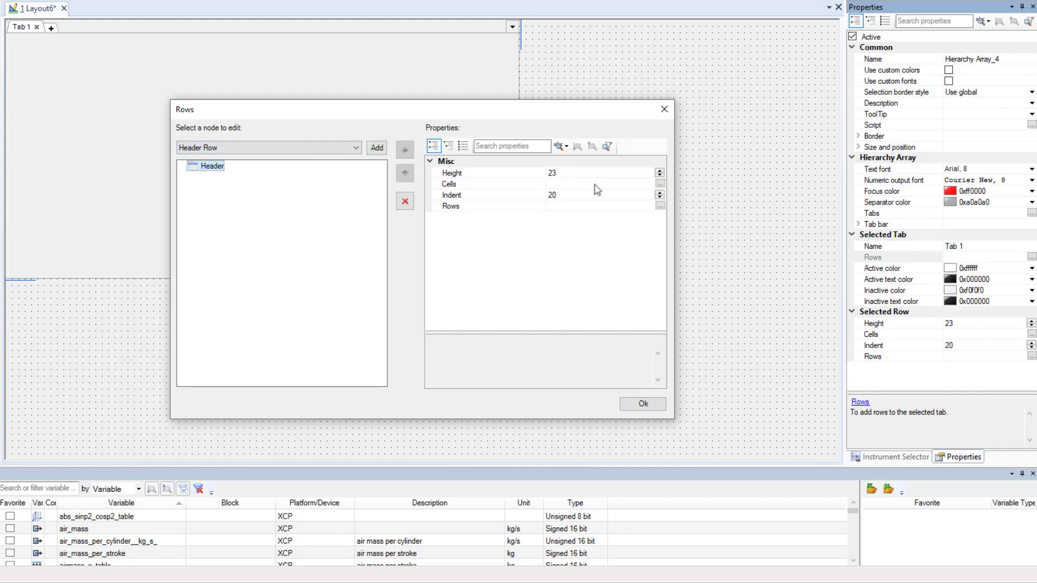
Step: Add a Multistate LED cell to the Header row and confirm the Cells and Rows dialogs
left_click(660, 185)
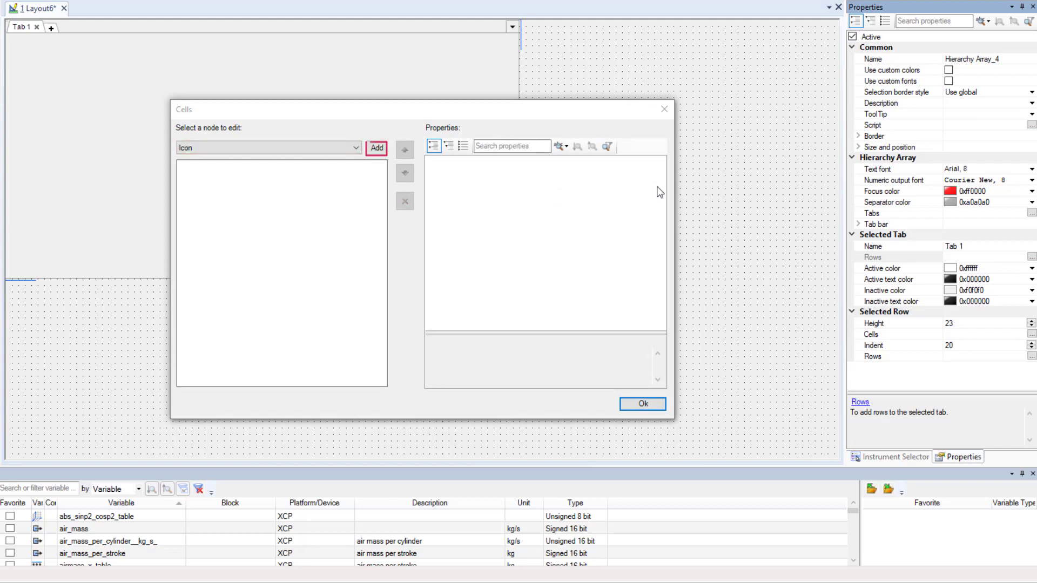
left_click(357, 150)
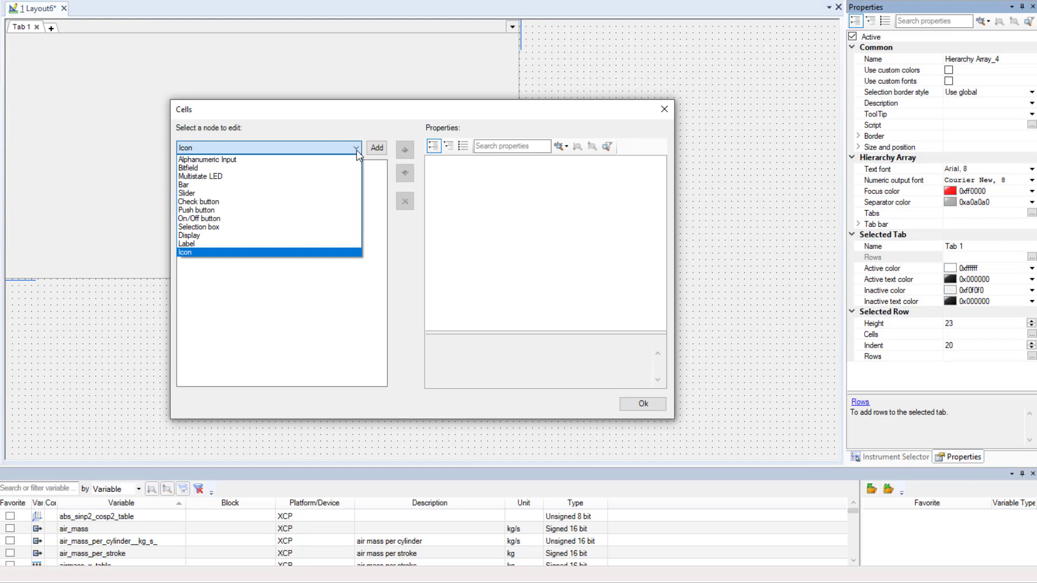
left_click(239, 177)
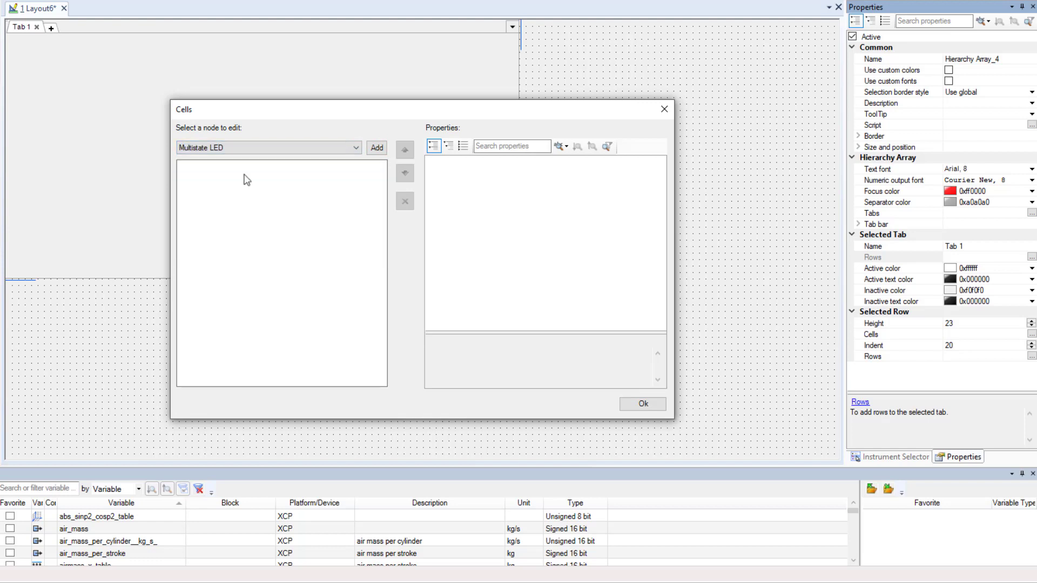
left_click(373, 151)
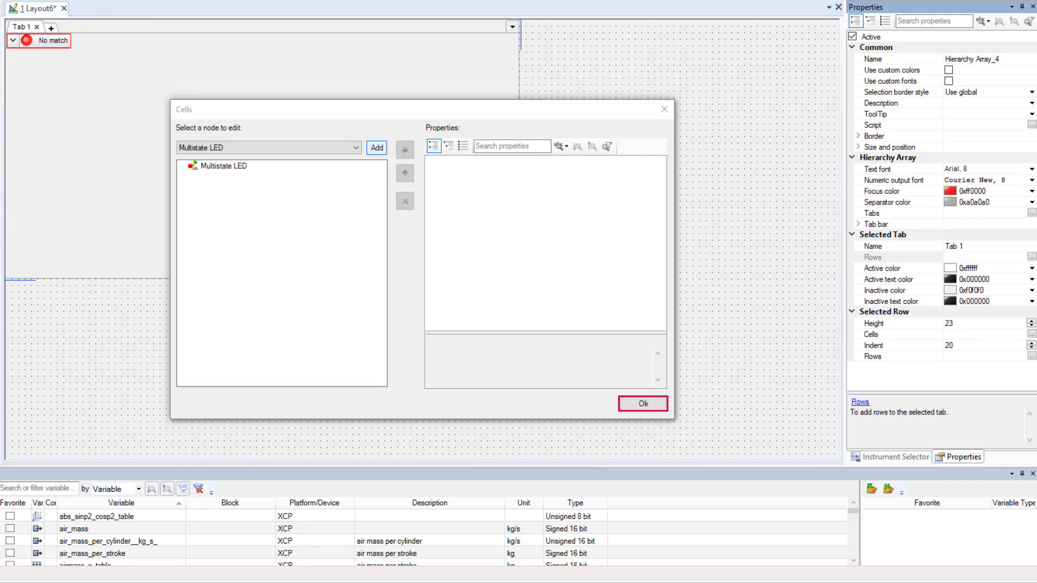
left_click(644, 405)
left_click(644, 405)
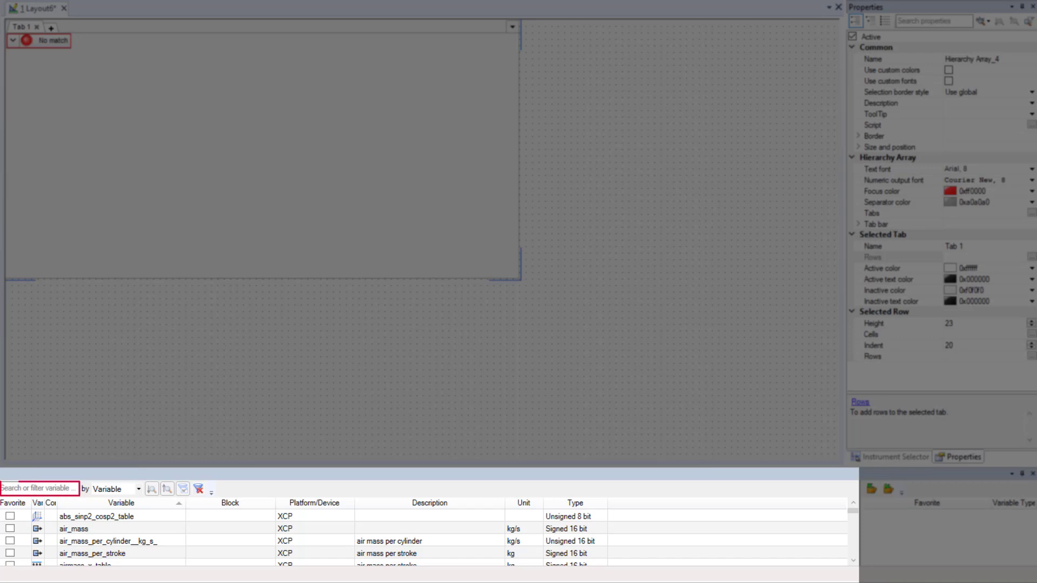
Step: Search the Variable Browser for signalform and drop SignalForm onto the header's LED cell
left_click(29, 489)
type("signalform")
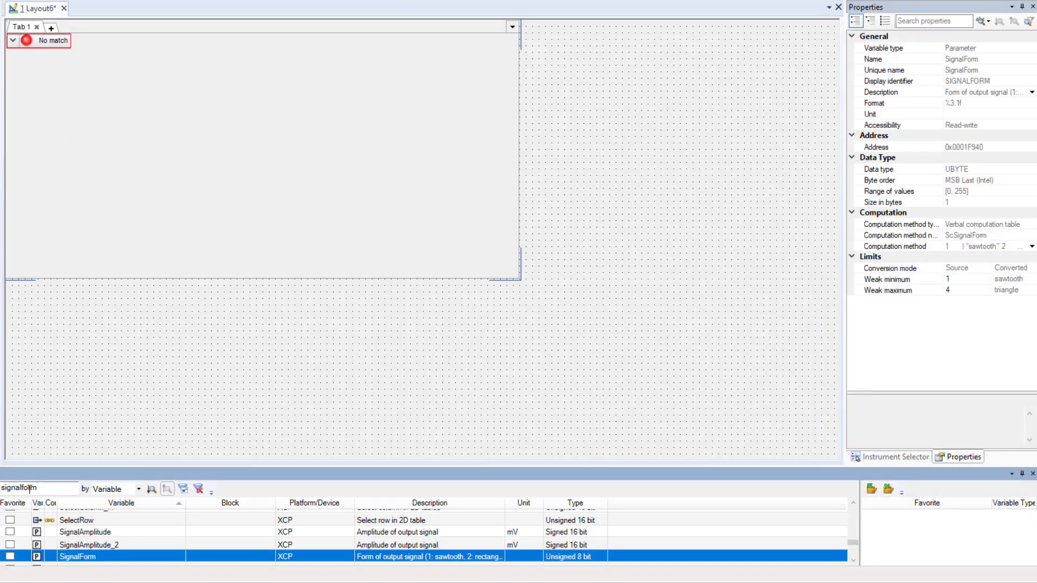
left_click_drag(65, 560, 42, 47)
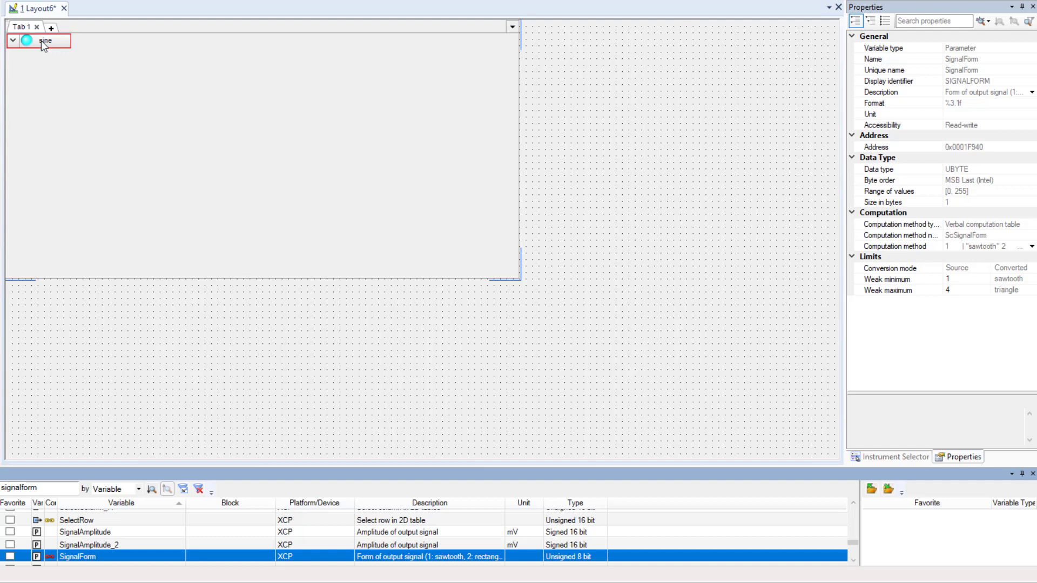
left_click_drag(42, 47, 43, 46)
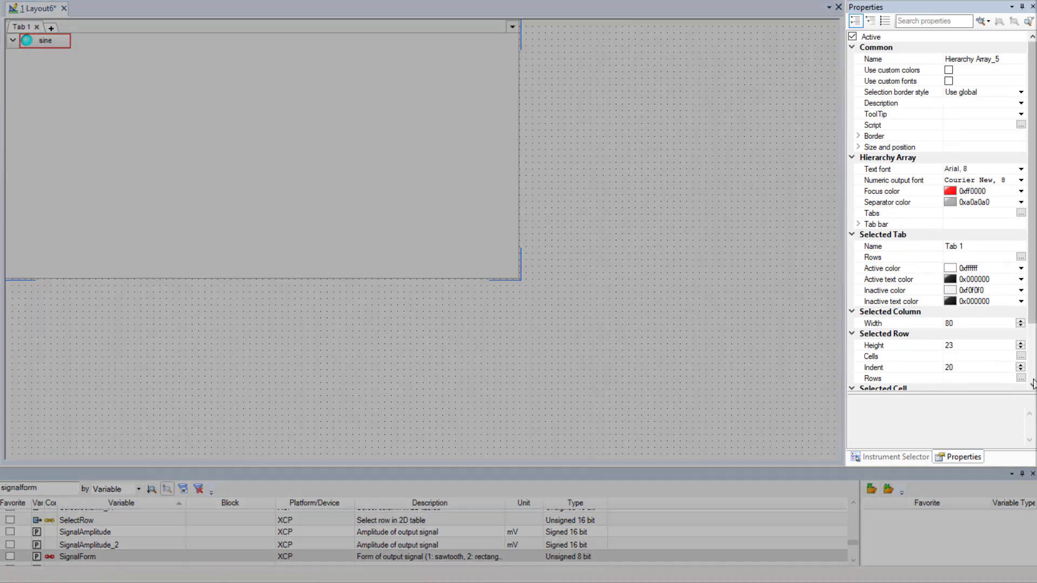
left_click(1031, 386)
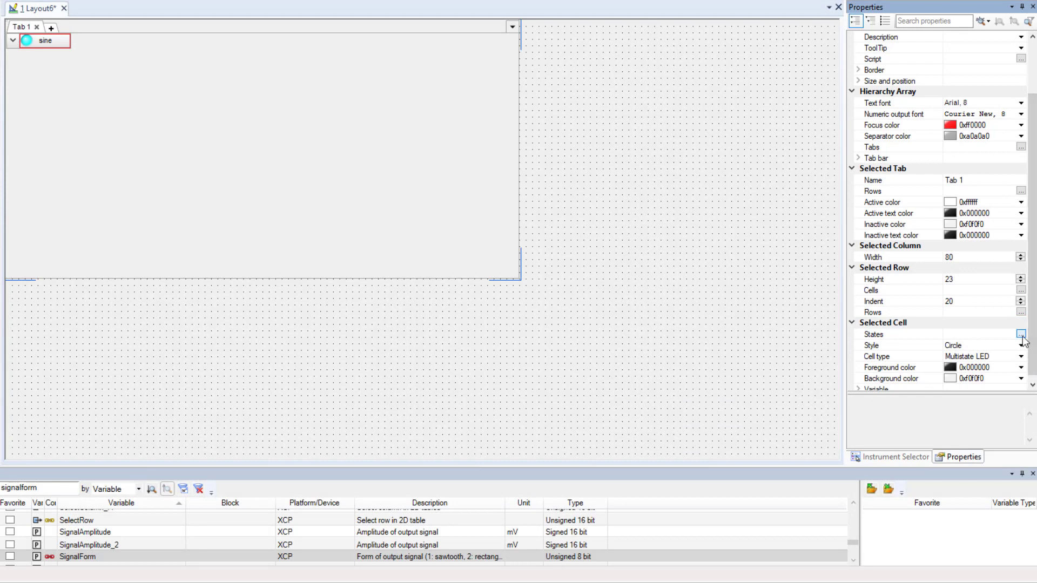
left_click(1021, 335)
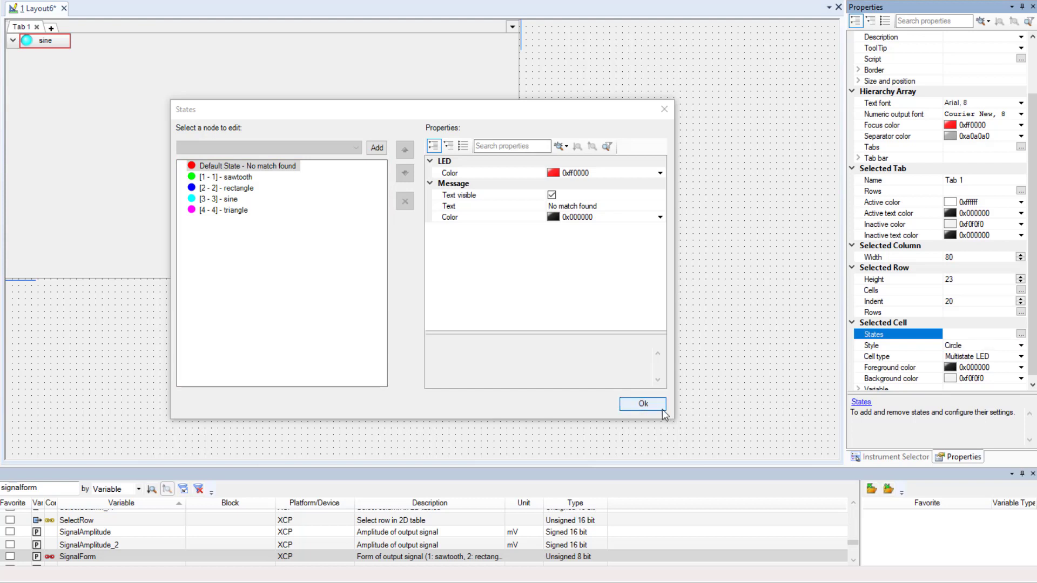
left_click(644, 404)
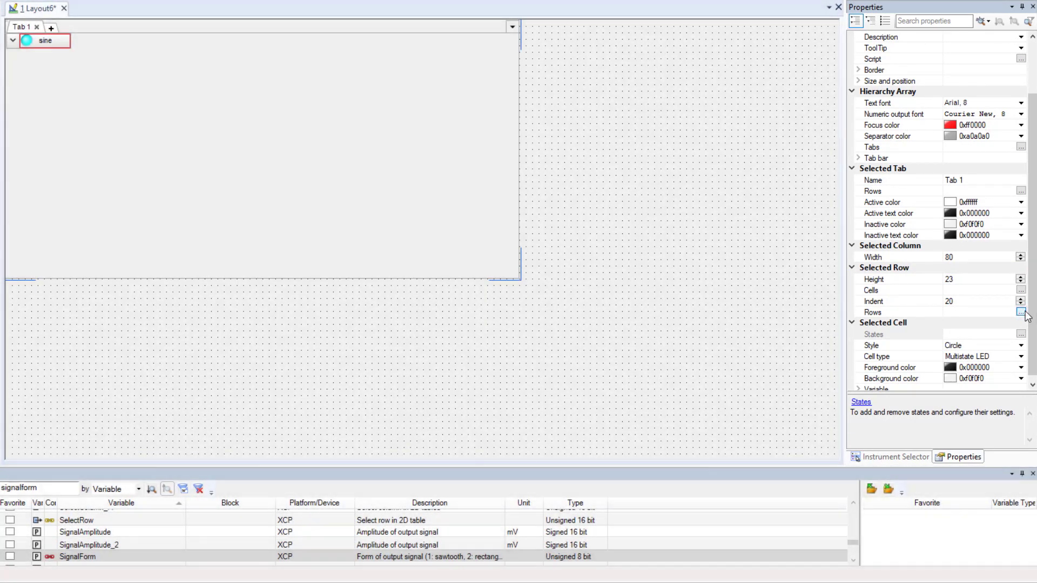
Step: Add a plain Row beneath the header row and select the new Row node
left_click(1021, 313)
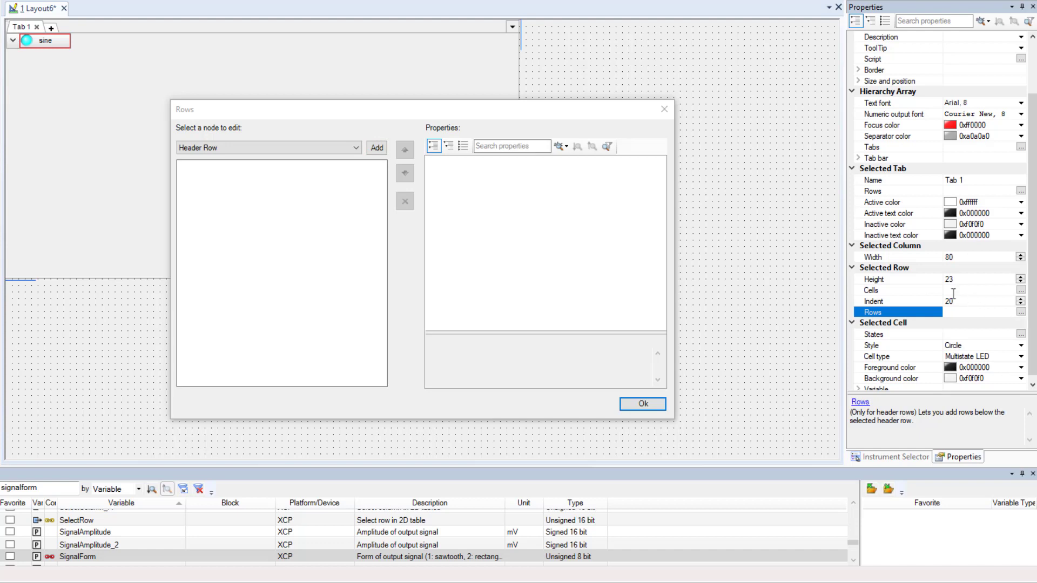
left_click(356, 148)
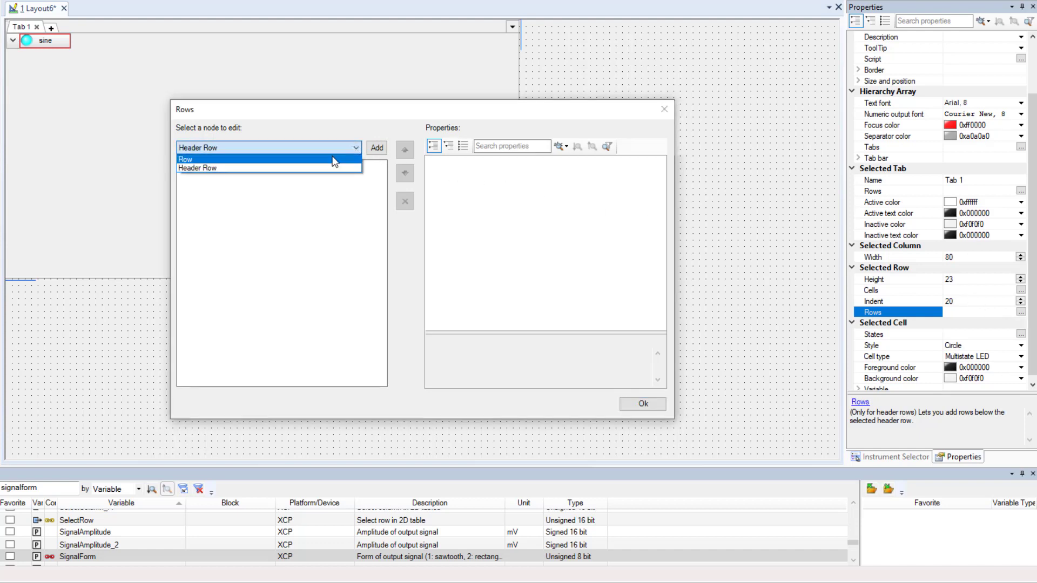
left_click(333, 160)
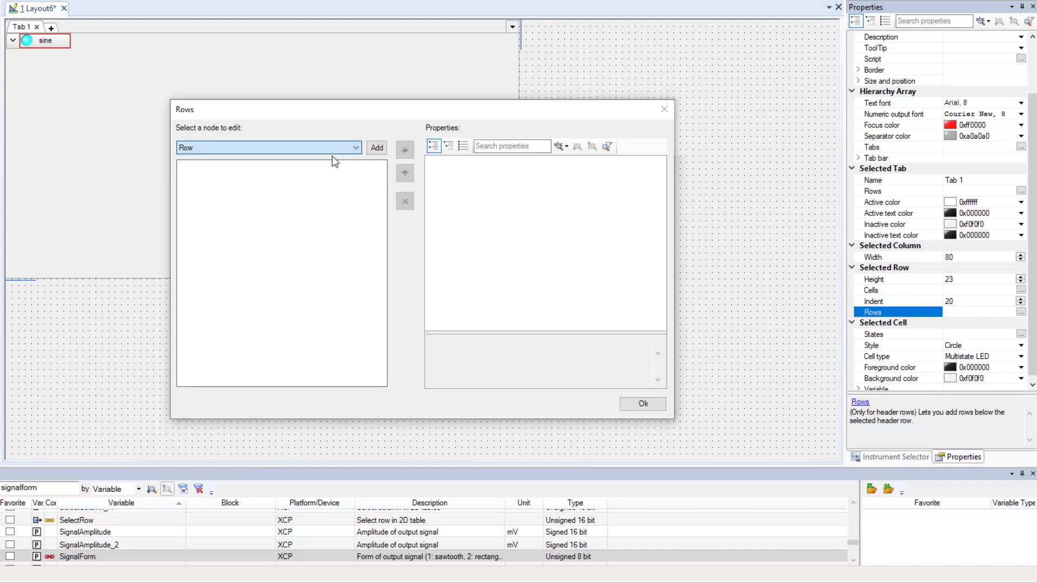
left_click(372, 147)
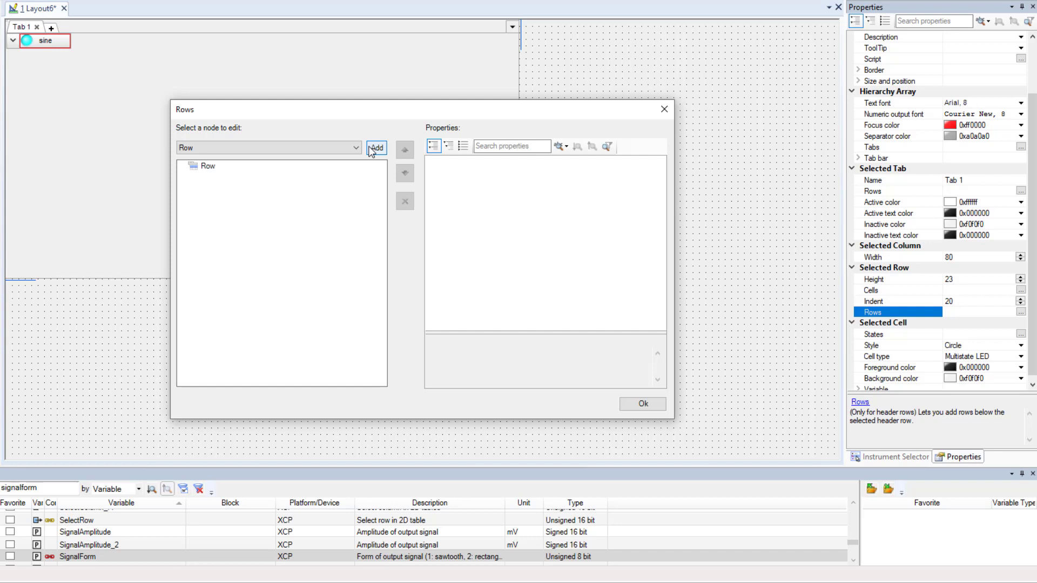
left_click(274, 169)
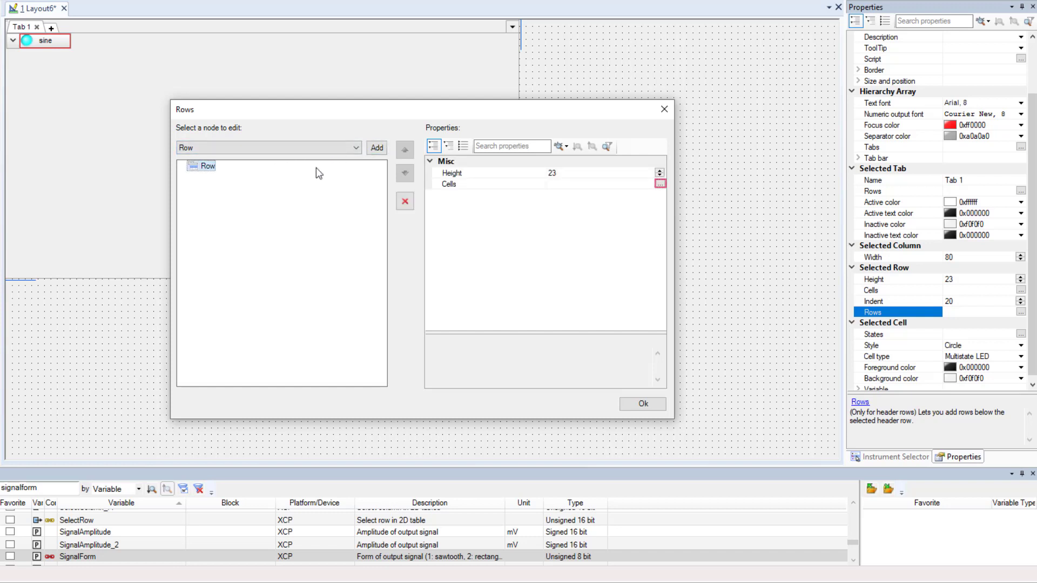
Step: Give the sub-row two Alphanumeric Input cells and two Bar cells, confirming both dialogs
left_click(660, 184)
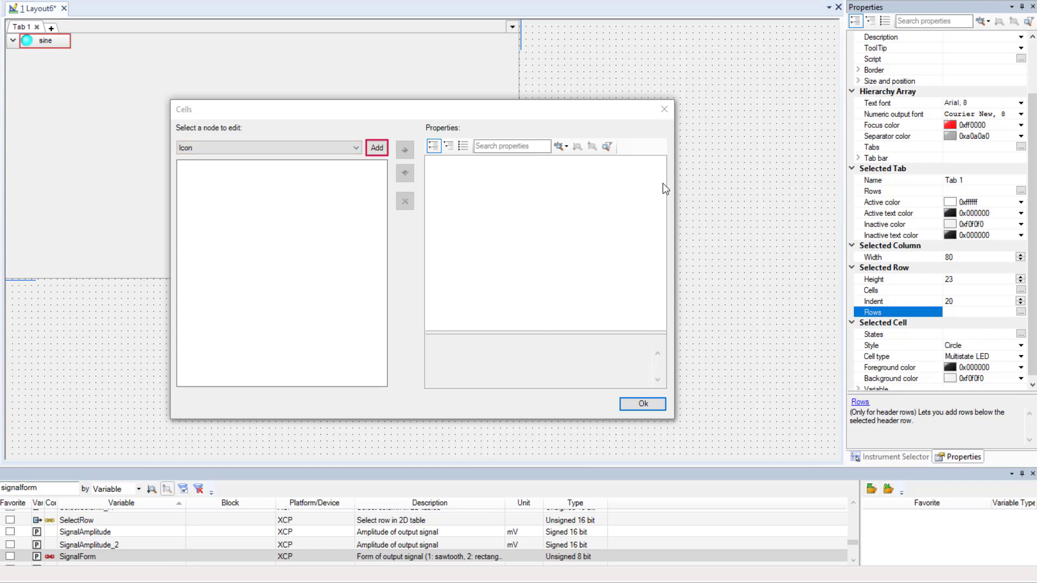
left_click(354, 148)
left_click(338, 160)
left_click(375, 149)
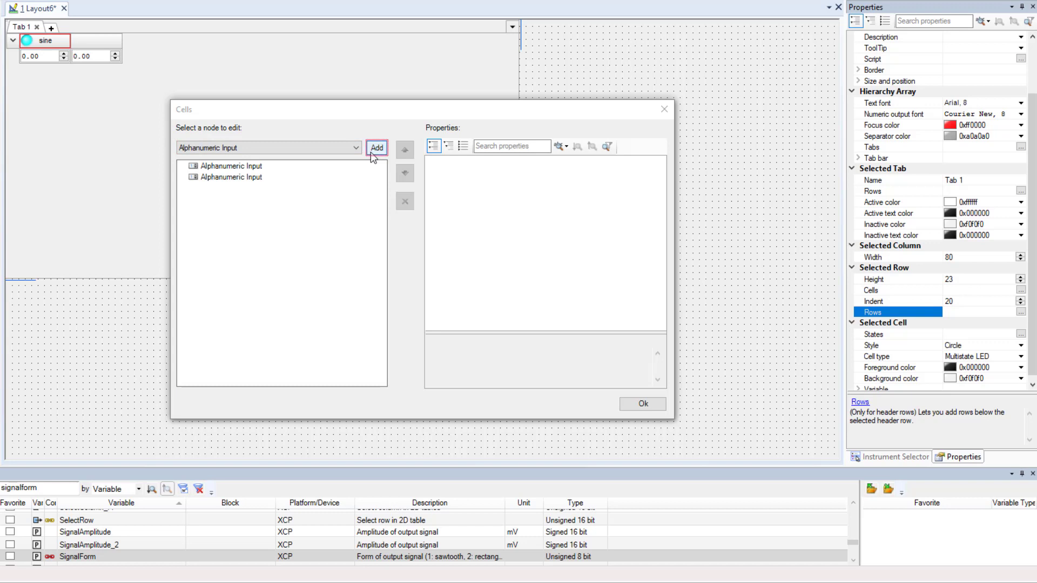
left_click(356, 148)
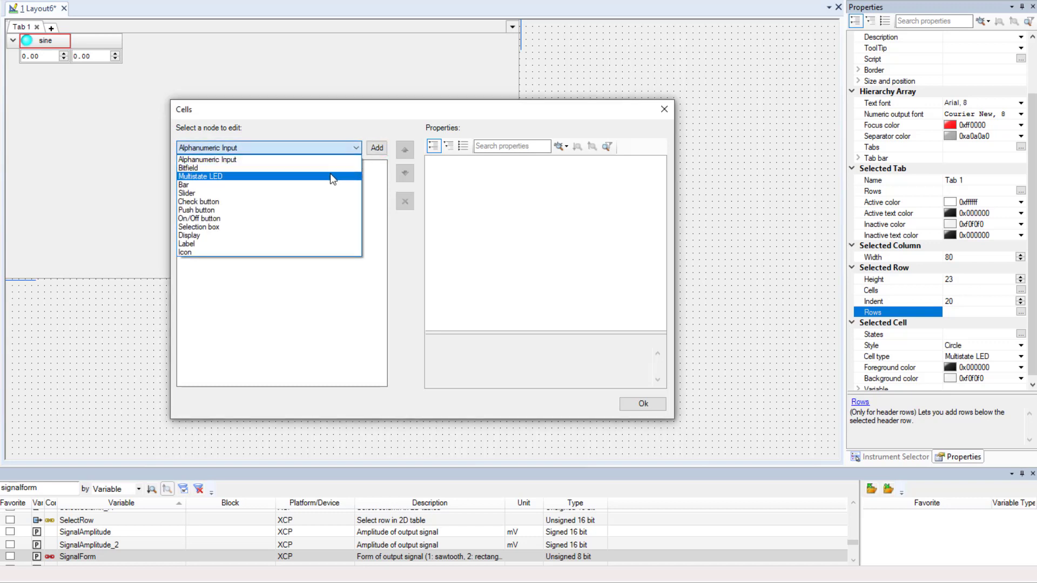
left_click(329, 185)
left_click(377, 148)
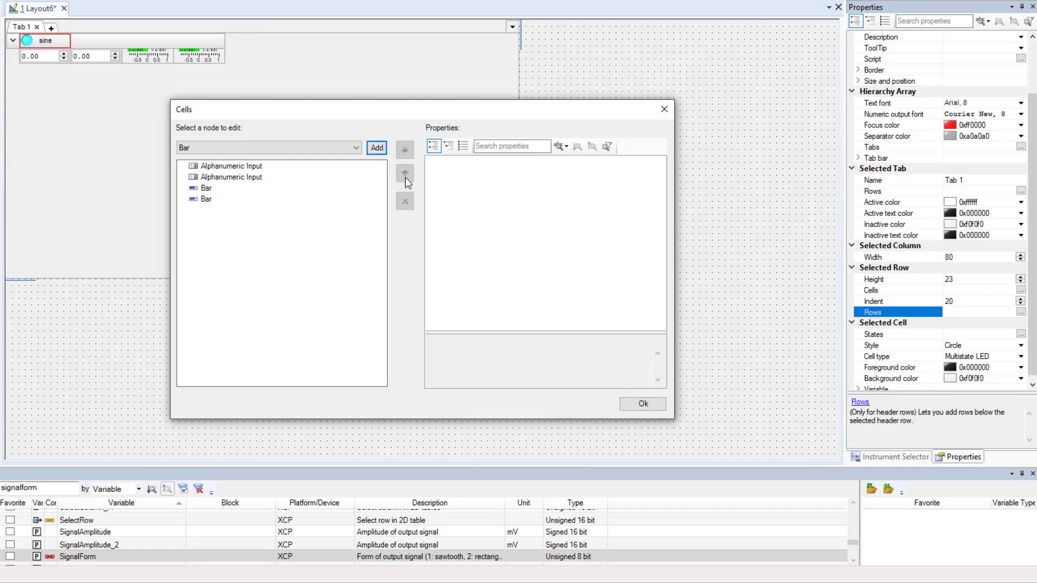
left_click(633, 405)
left_click(635, 403)
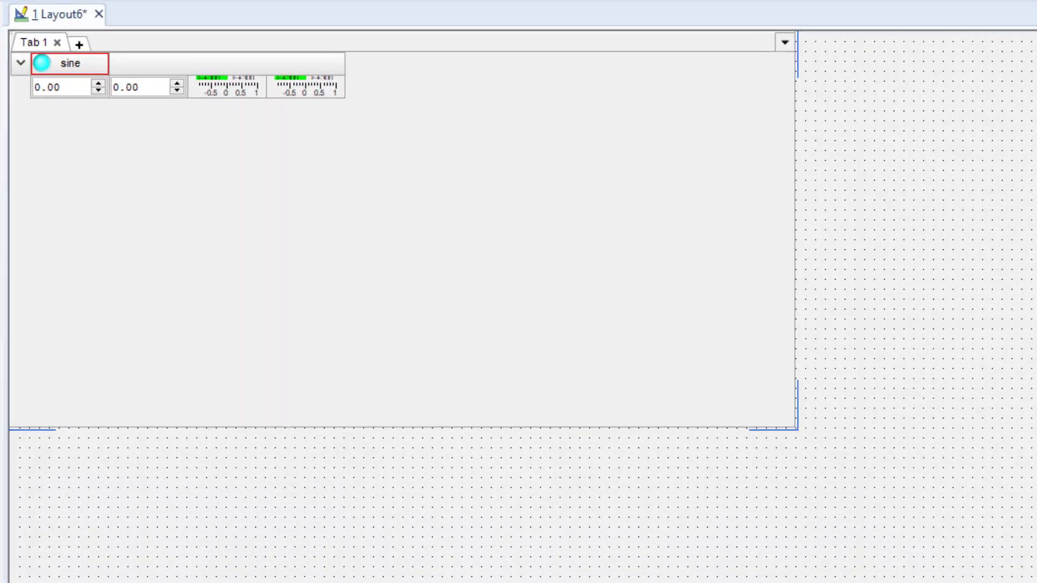